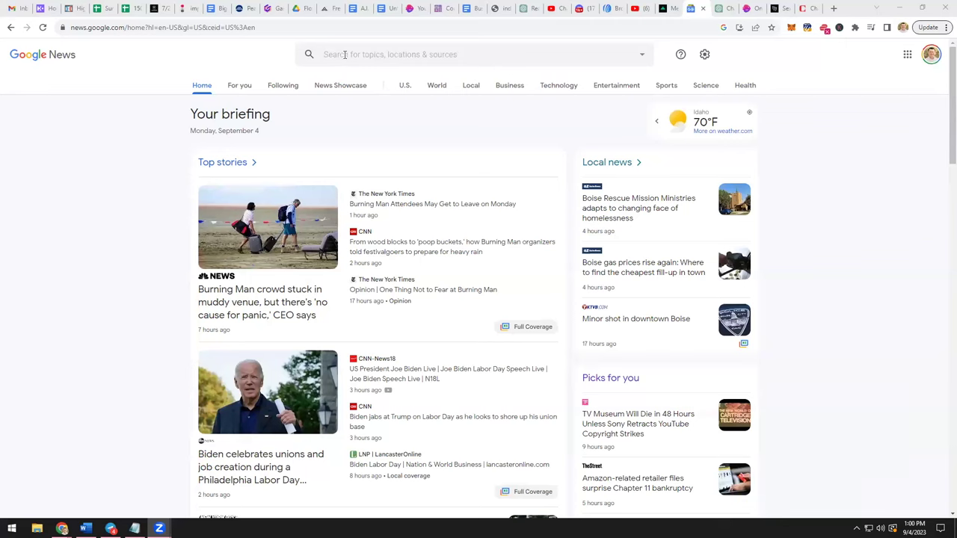
Search Google News for 'AI'.
left_click(344, 55)
type("AI")
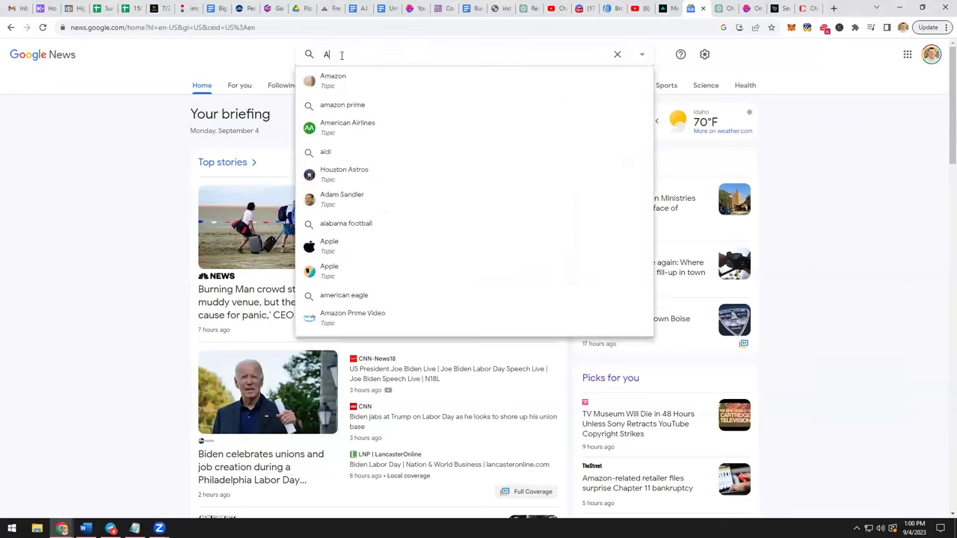
key("Return")
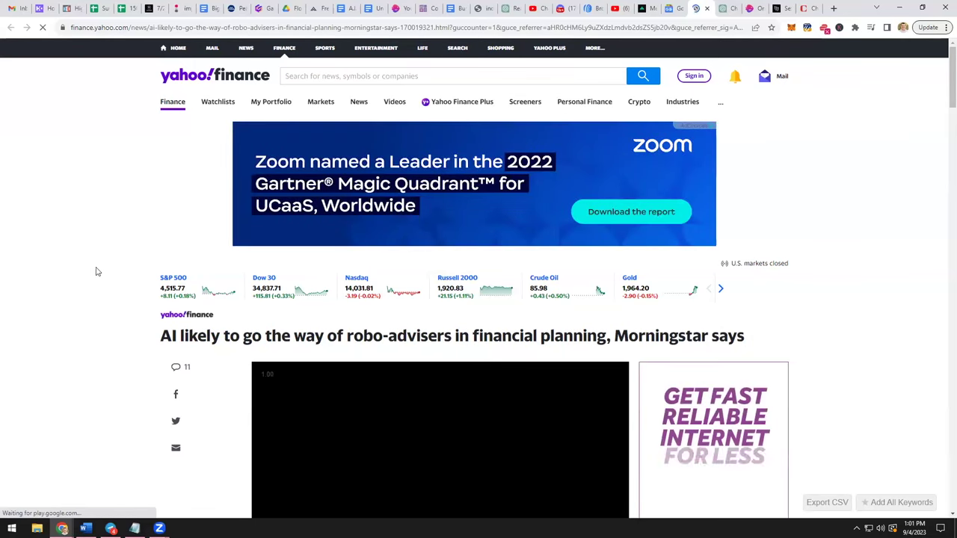
Expand the full robo-advisers article with Story continues.
scroll(95, 270, "down", 3)
scroll(95, 271, "down", 3)
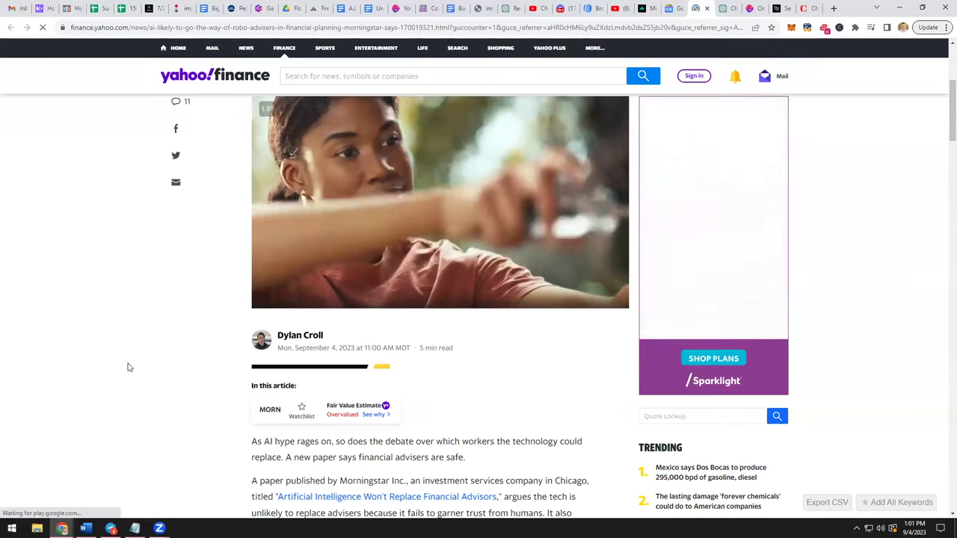
scroll(171, 337, "down", 4)
scroll(324, 300, "down", 3)
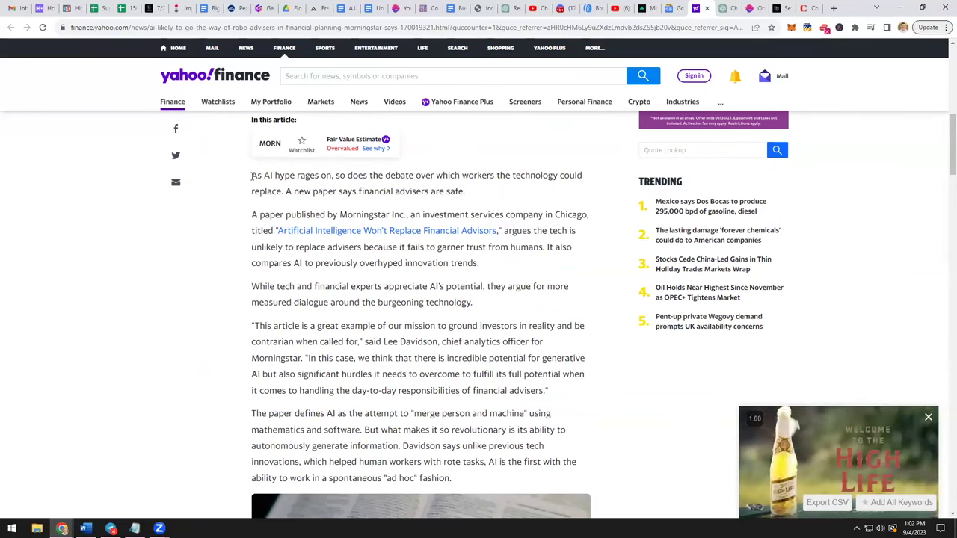
left_click_drag(252, 175, 142, 287)
scroll(384, 280, "down", 10)
left_click(320, 257)
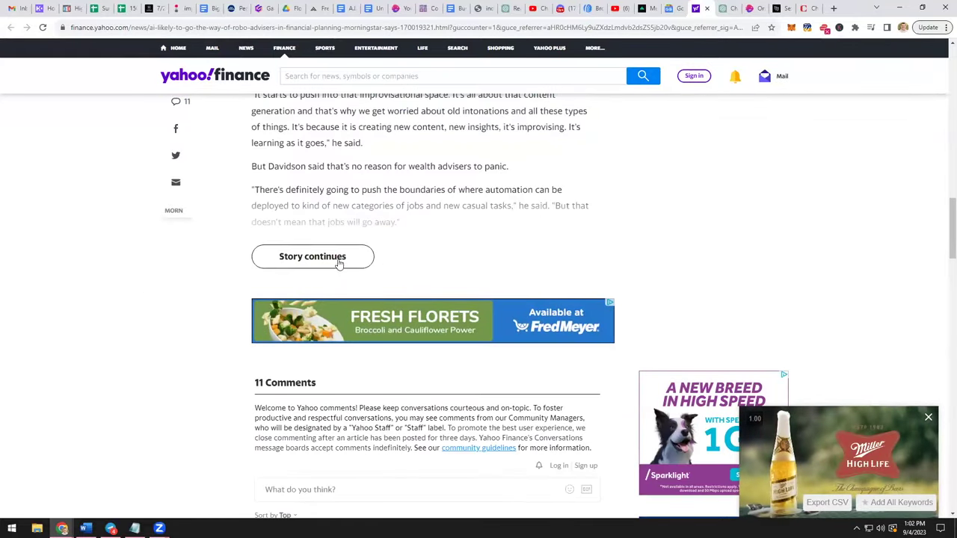
Select the article body from the first paragraph to the last quote and copy it.
scroll(338, 259, "up", 7)
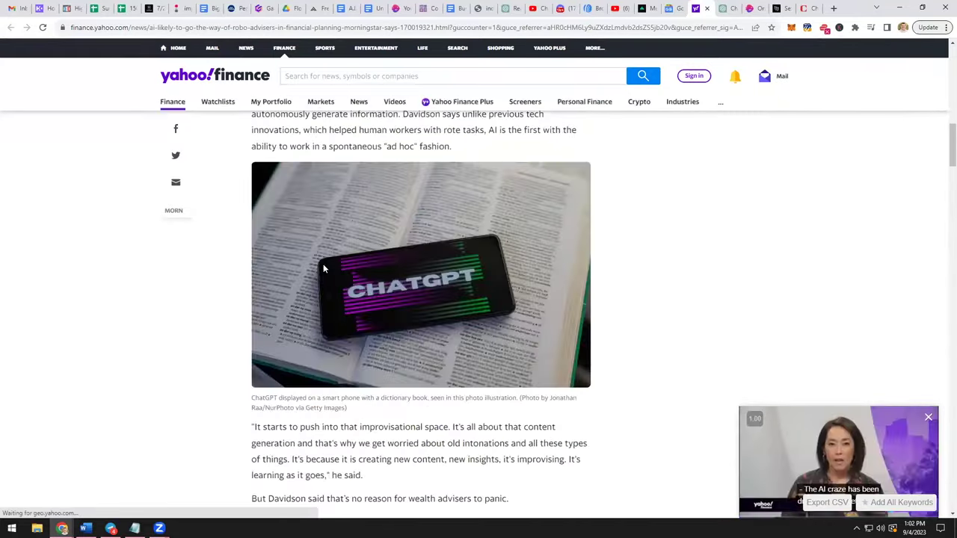
scroll(263, 202, "up", 2)
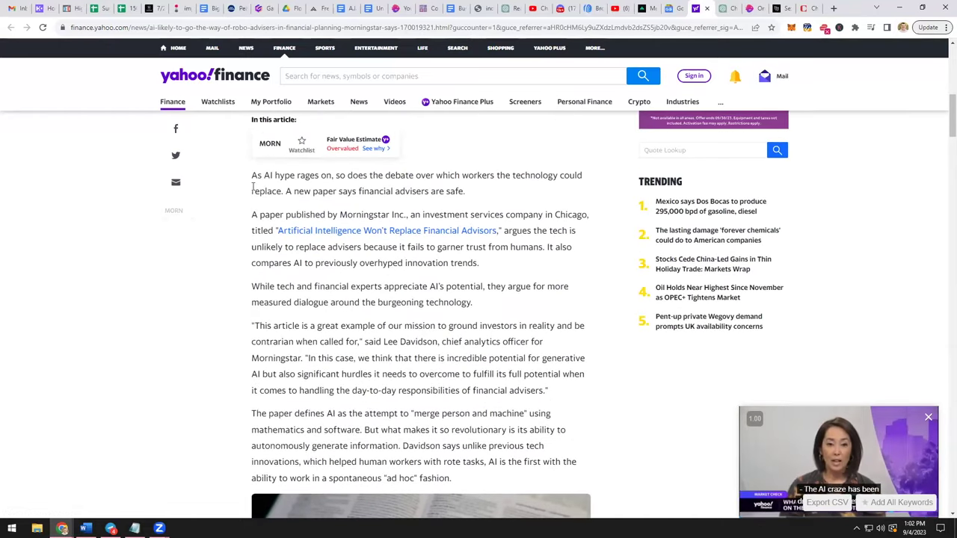
left_click_drag(253, 178, 517, 238)
scroll(362, 343, "down", 6)
scroll(390, 346, "down", 10)
scroll(452, 338, "down", 12)
scroll(455, 306, "down", 3)
right_click(463, 196)
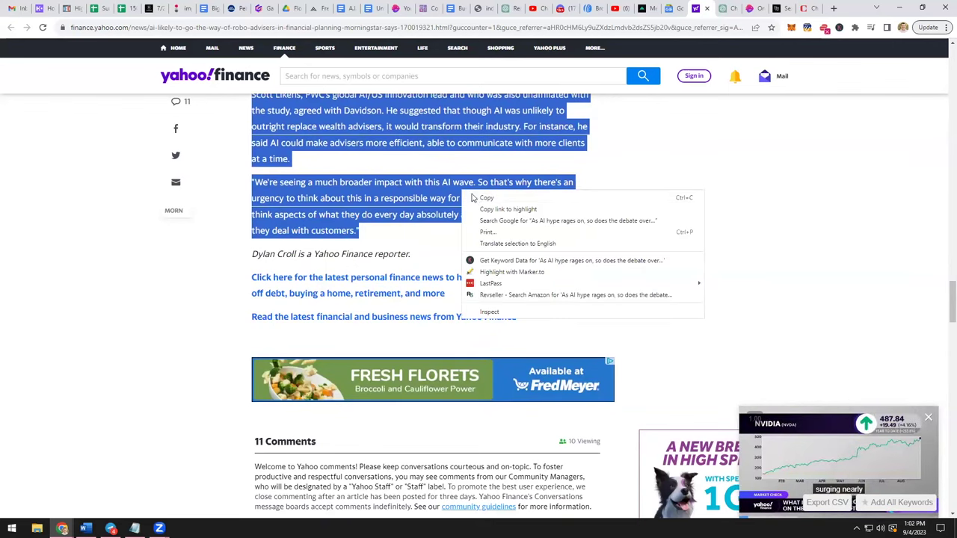
left_click(479, 196)
Send GPT-4 'Please rewrite this article in a more fun style:' with the pasted article.
left_click(726, 9)
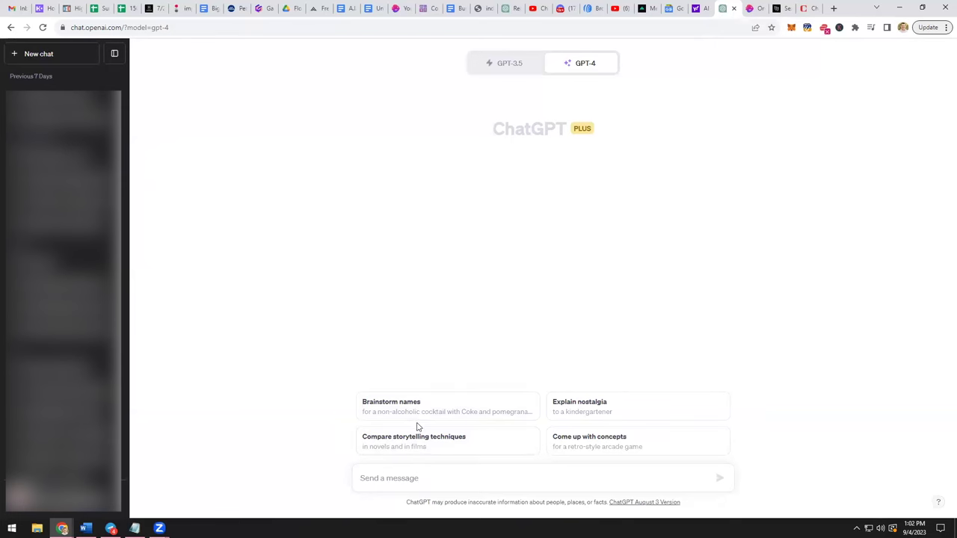
type("P")
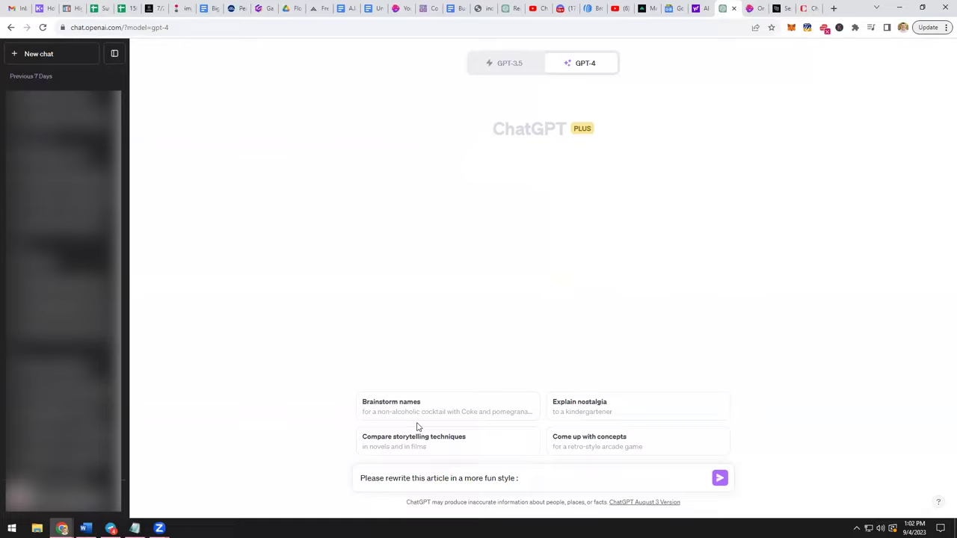
key("Return")
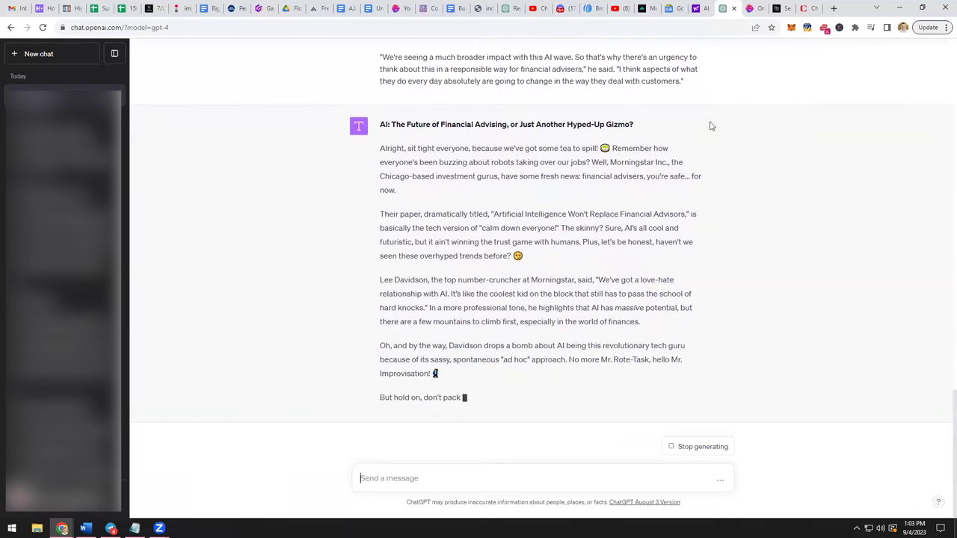
Switch to invideo, check on the ChatGPT rewrite, and reveal the invideo AI tools menu.
left_click(753, 9)
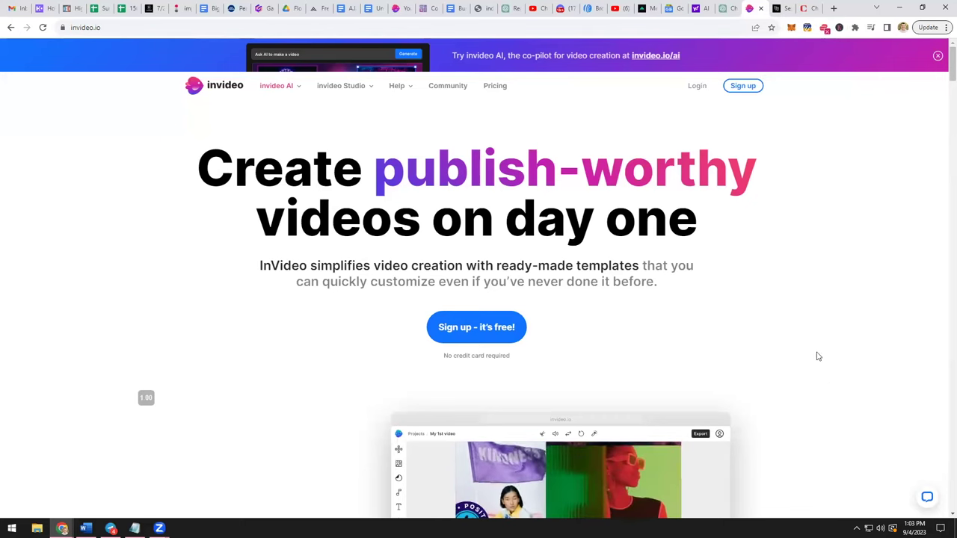
left_click(725, 8)
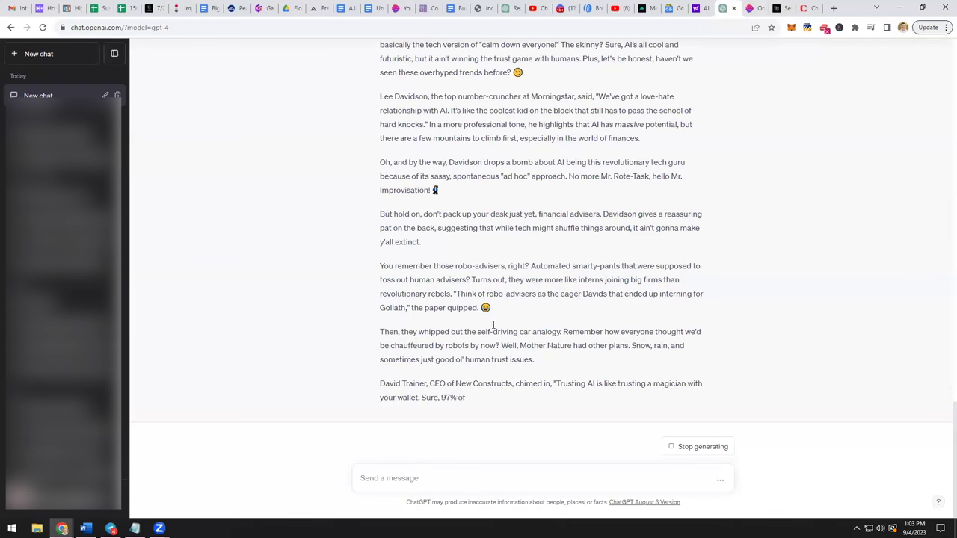
left_click(752, 9)
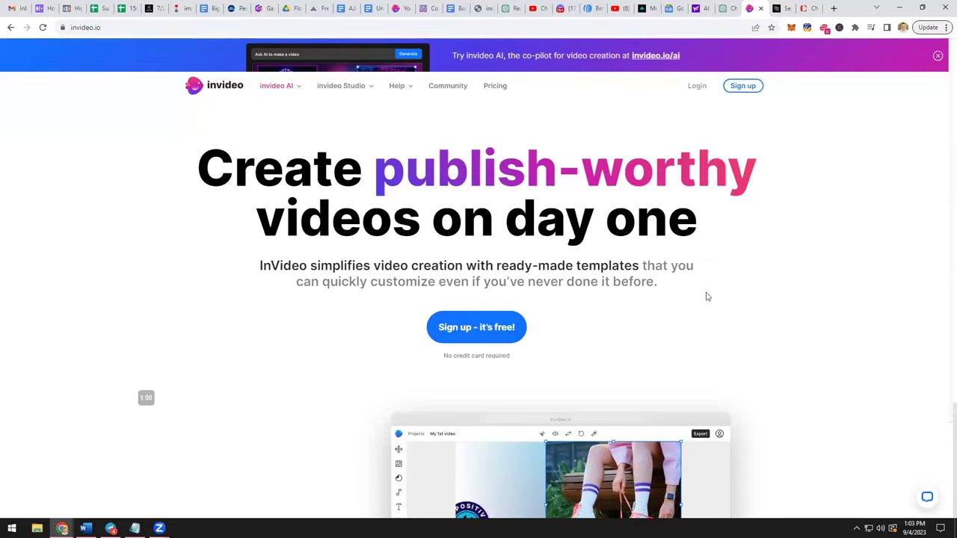
mouse_move(295, 95)
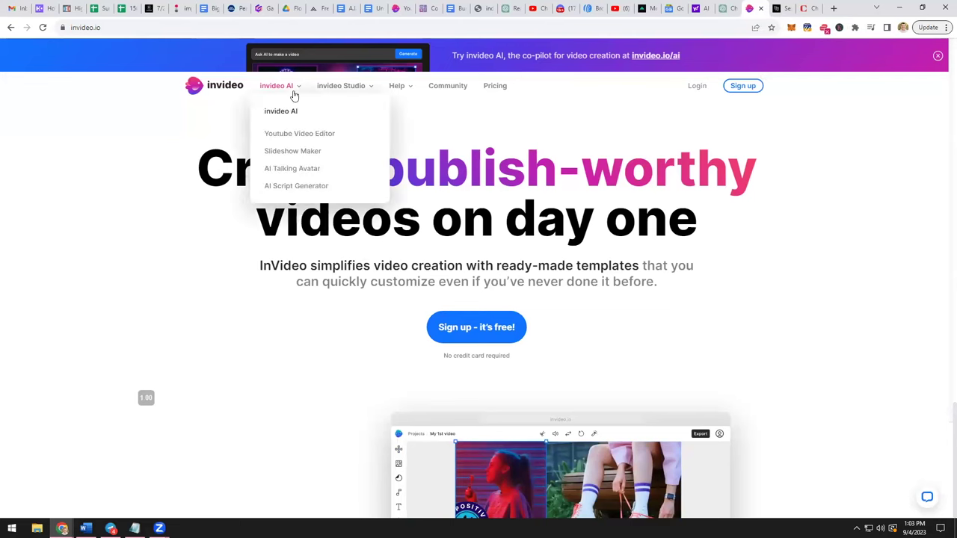
Open the Youtube Video Editor page, then return to the Google News 'AI' results.
left_click(297, 137)
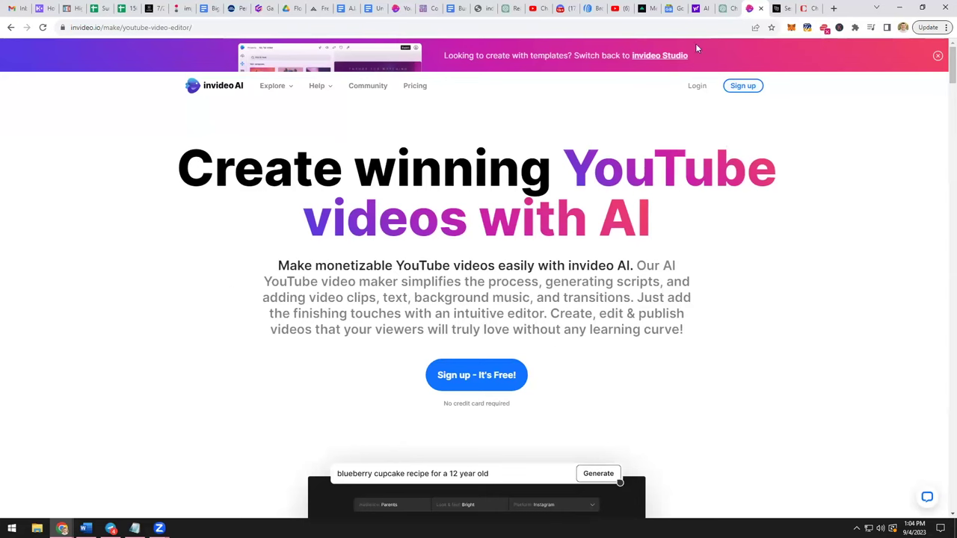
left_click(677, 10)
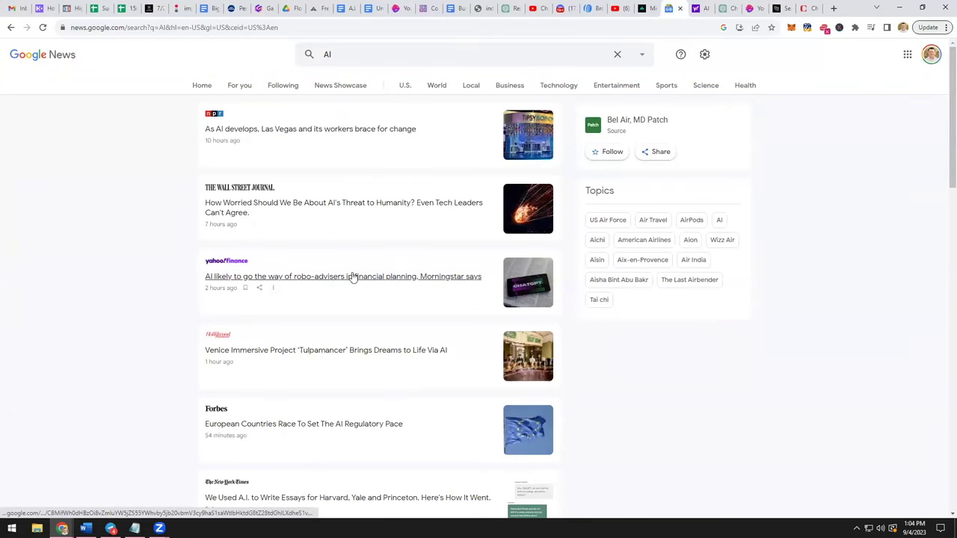
Review the Yahoo article and finished ChatGPT rewrite, then return to the invideo AI page.
left_click(705, 12)
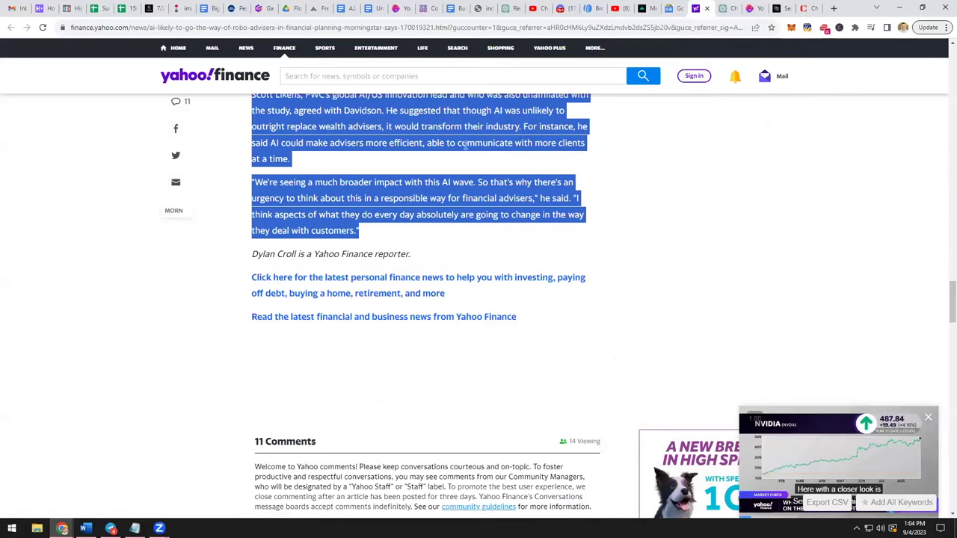
left_click(725, 8)
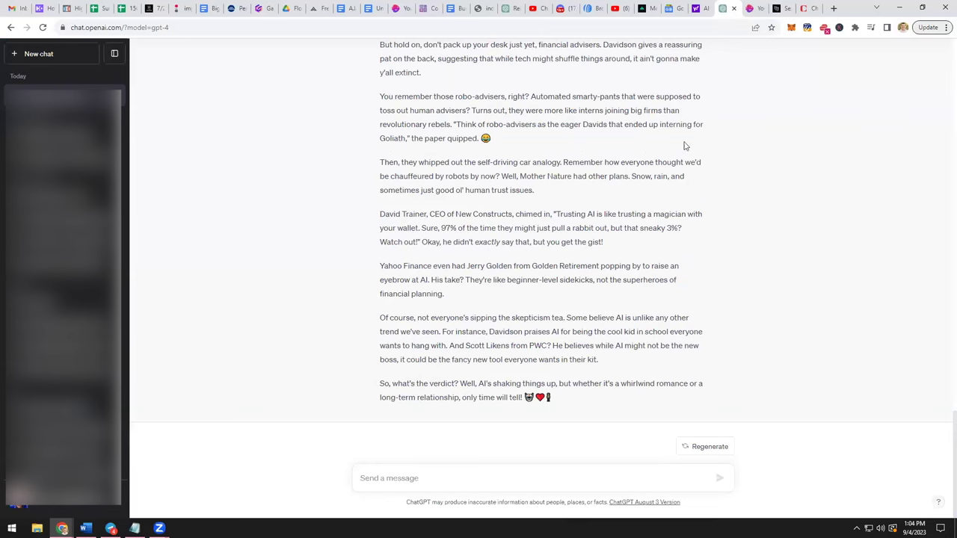
left_click(751, 8)
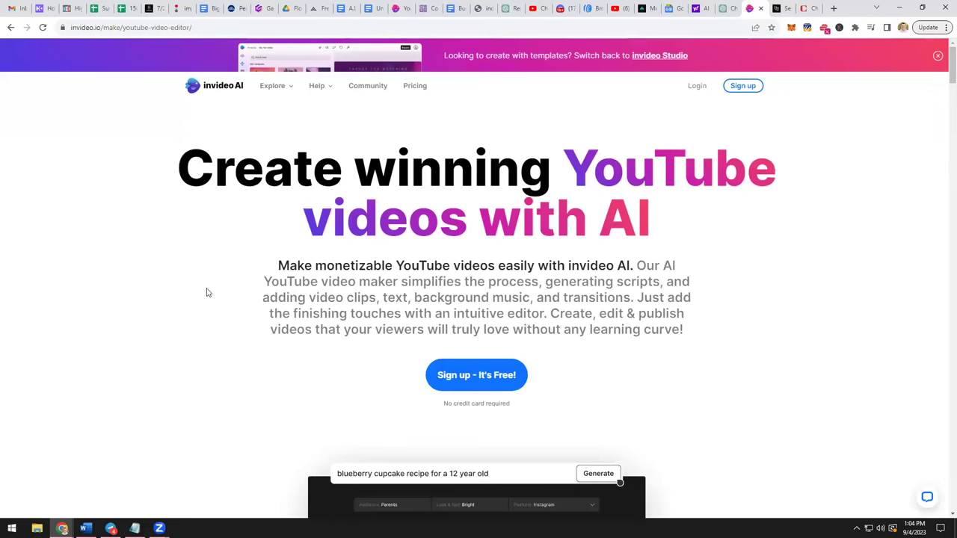
Scroll down to the 'blueberry cupcake recipe for a 12 year old' sample video and Generate box.
scroll(190, 312, "down", 3)
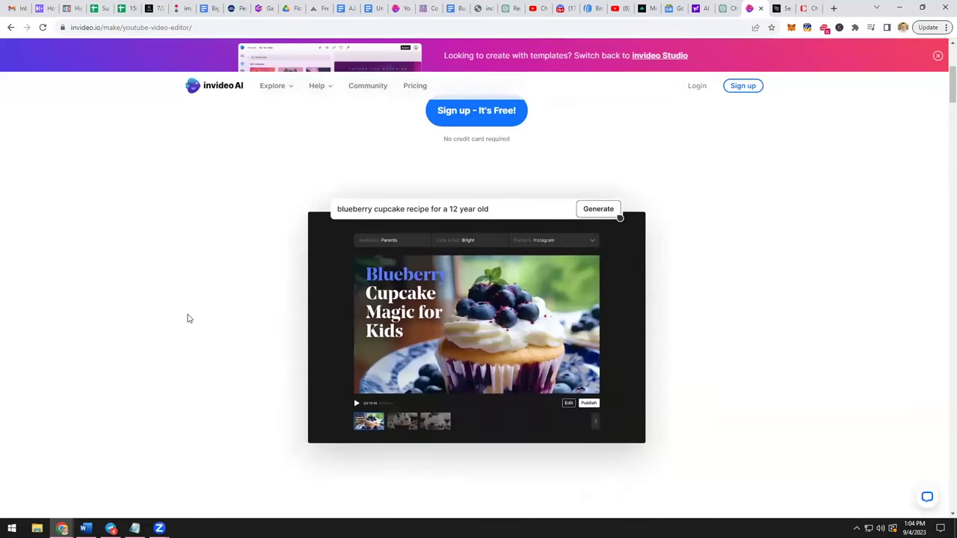